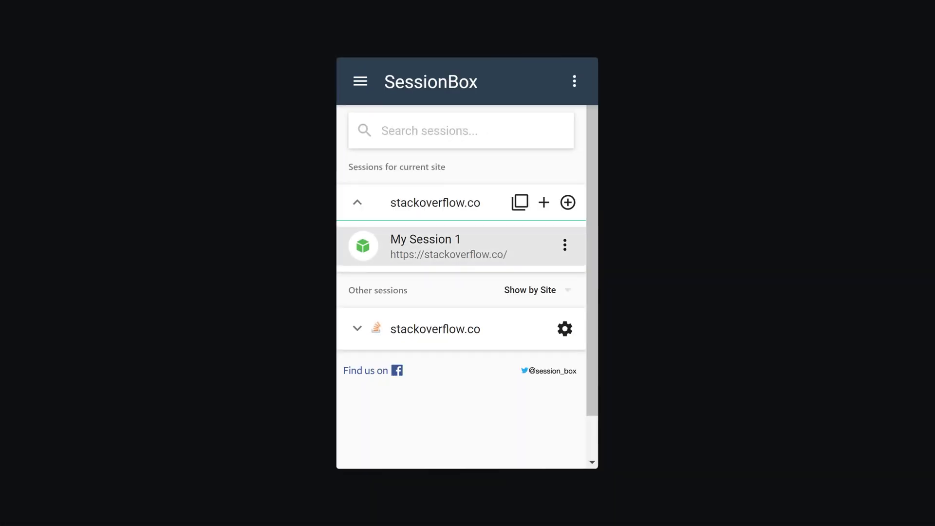
From My Session 1's Settings, OTHER section, choose Add new... in the Proxy list.
left_click(564, 244)
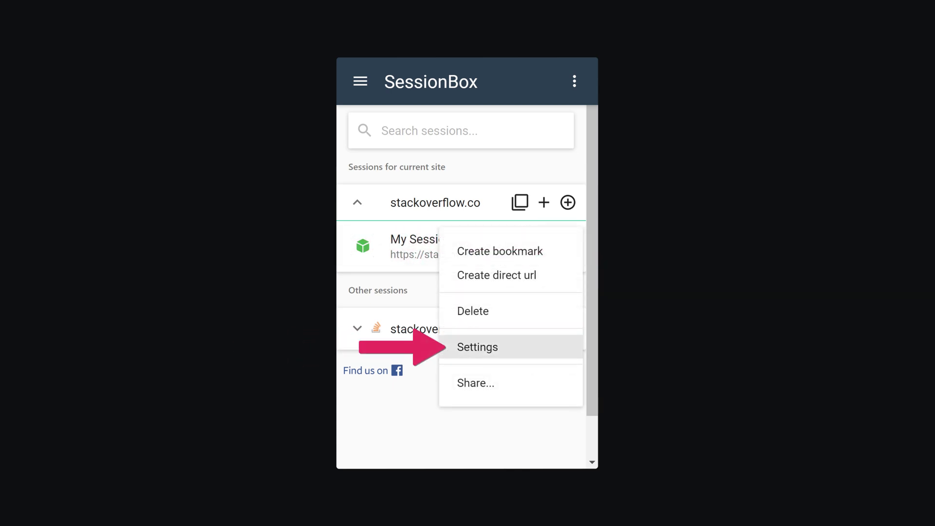
left_click(476, 346)
left_click(565, 123)
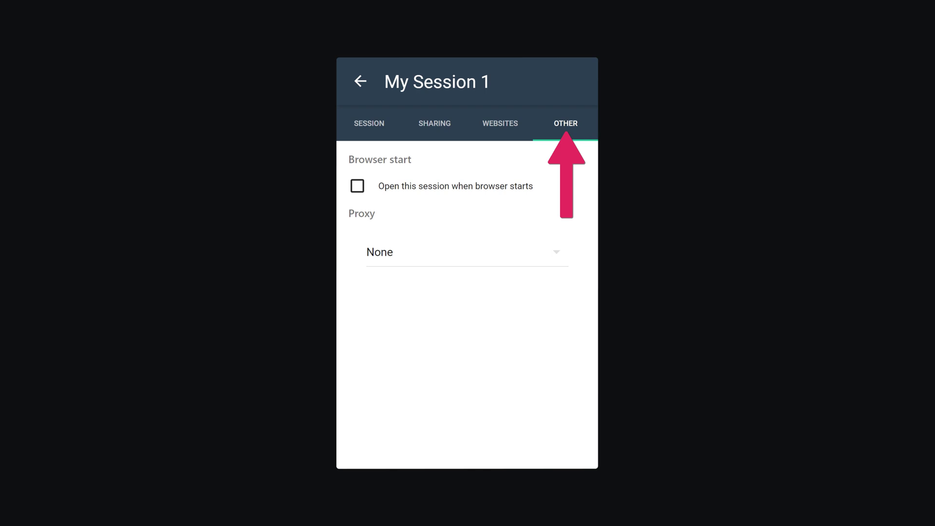
left_click(468, 252)
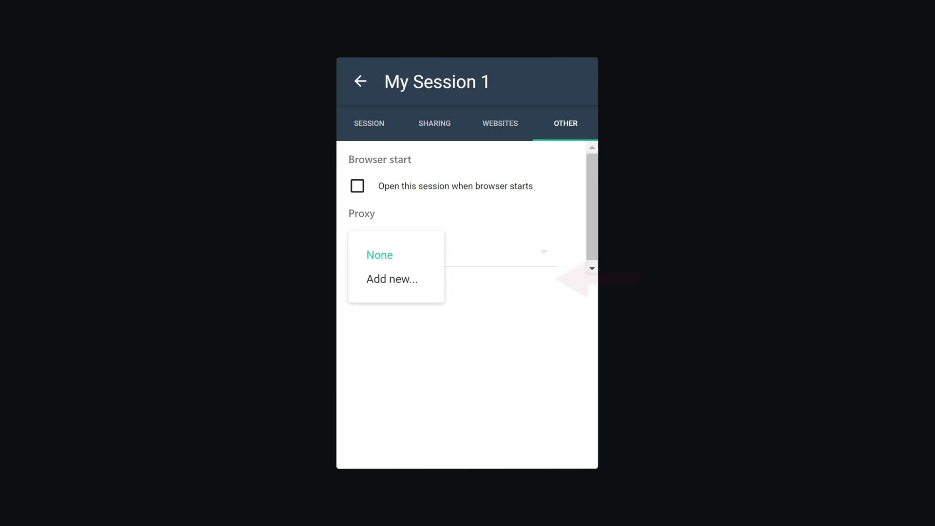
left_click(392, 278)
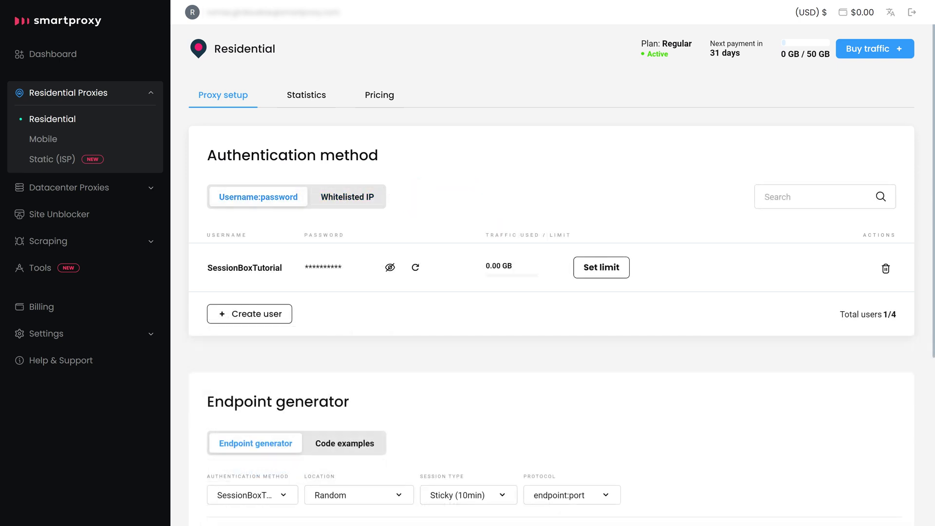
scroll(551, 292, "down", 3)
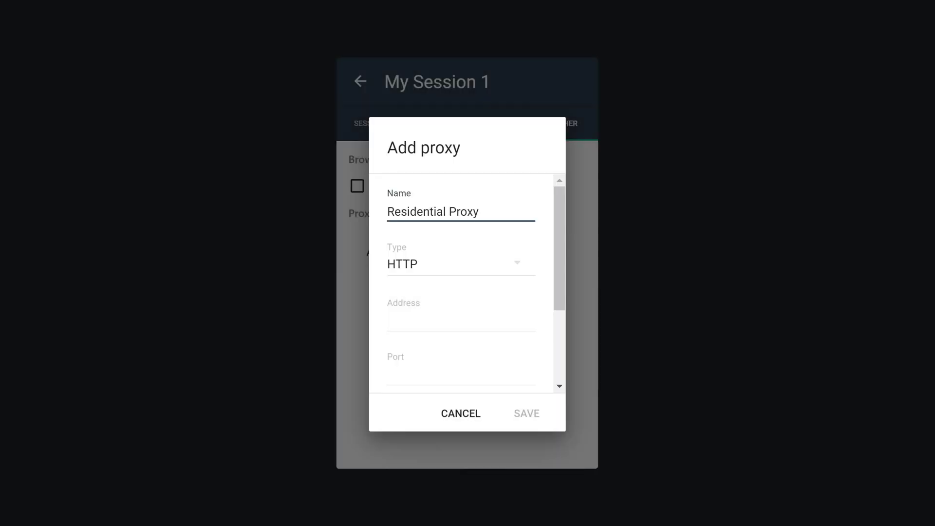
Enter address gate.smartproxy.com, port 10000, username SessionBoxTutorial, and paste the password.
key("Tab")
type("gate.smartproxy.com")
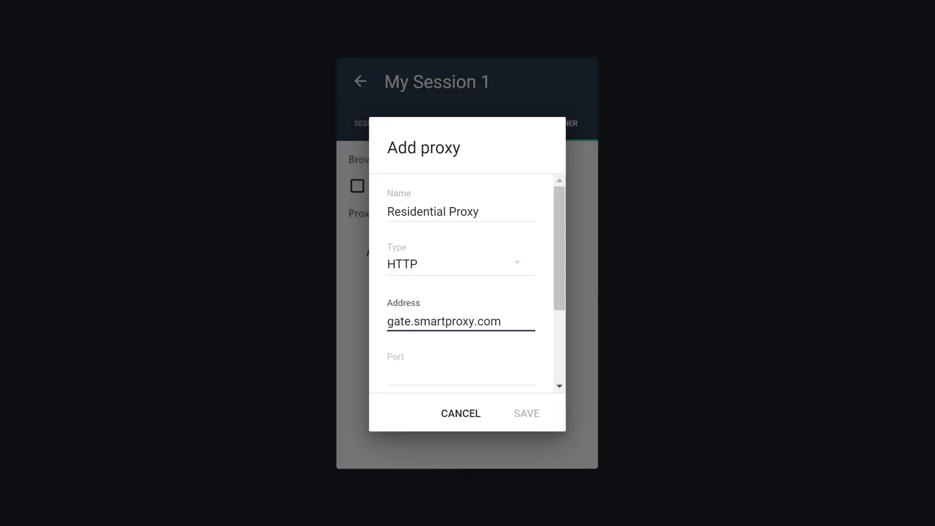
key("Tab")
type("10000")
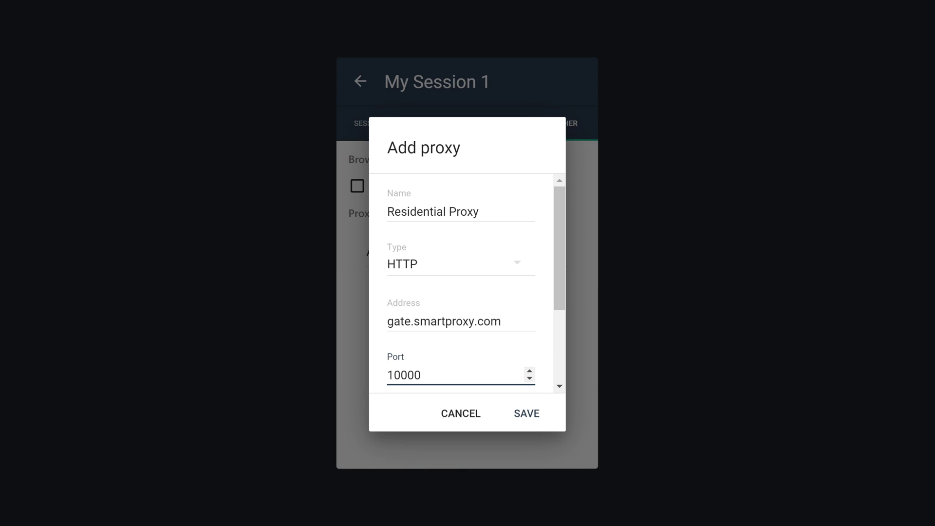
scroll(460, 285, "down", 3)
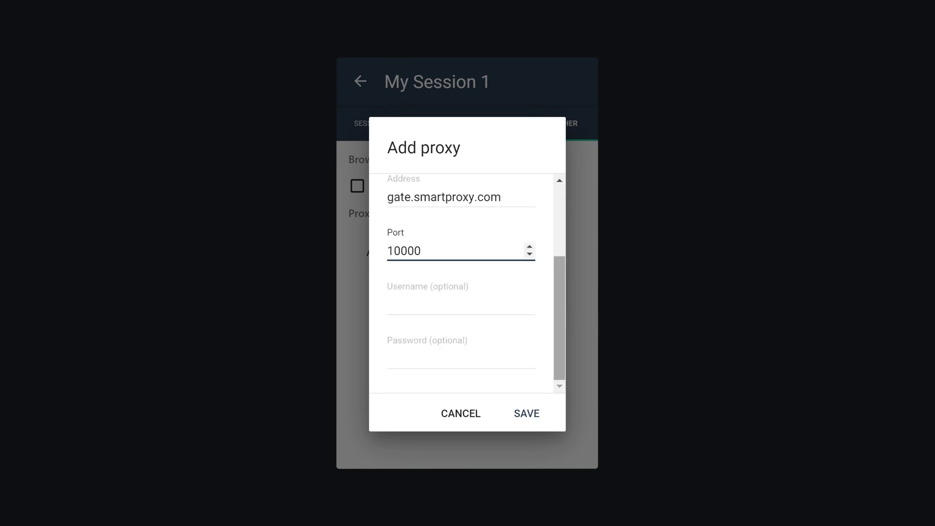
key("Tab")
type("SessionBoxTutorial")
key("Tab")
key("ctrl+v")
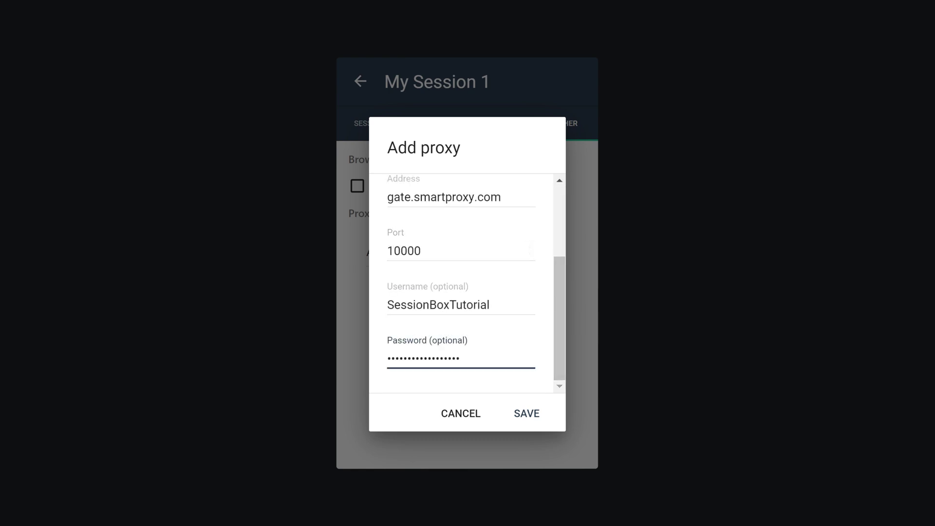